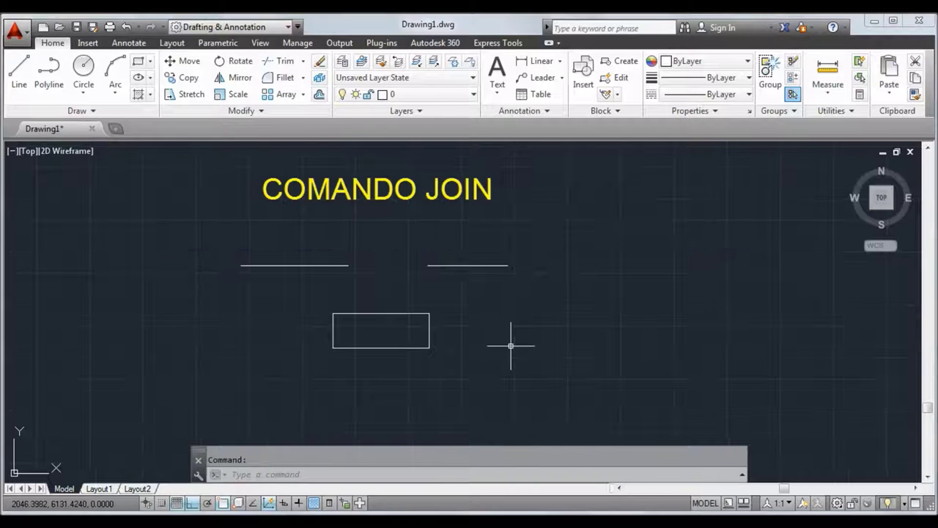
Select the rectangle's four edges to show they are separate lines, then clear the selection
scroll(272, 230, "up", 2)
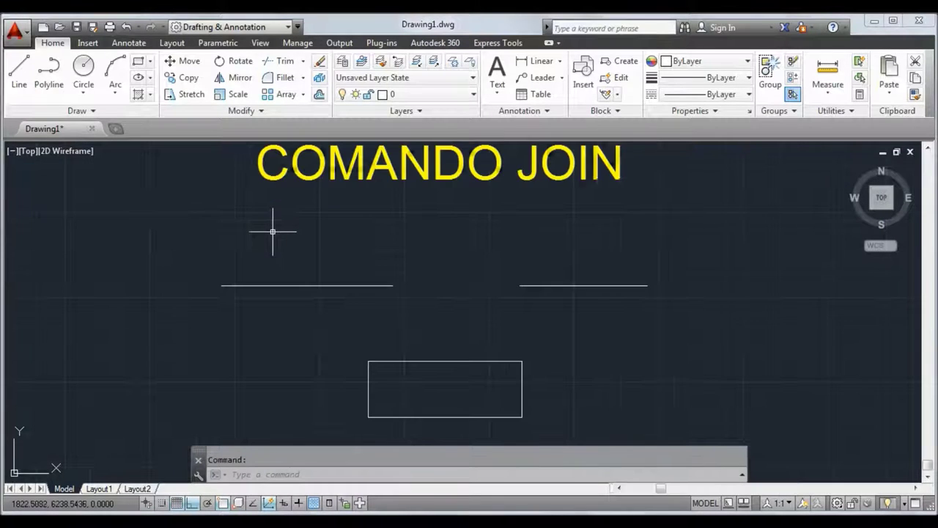
mouse_move(394, 260)
middle_mouse_down()
mouse_move(415, 254)
mouse_move(394, 244)
middle_mouse_up()
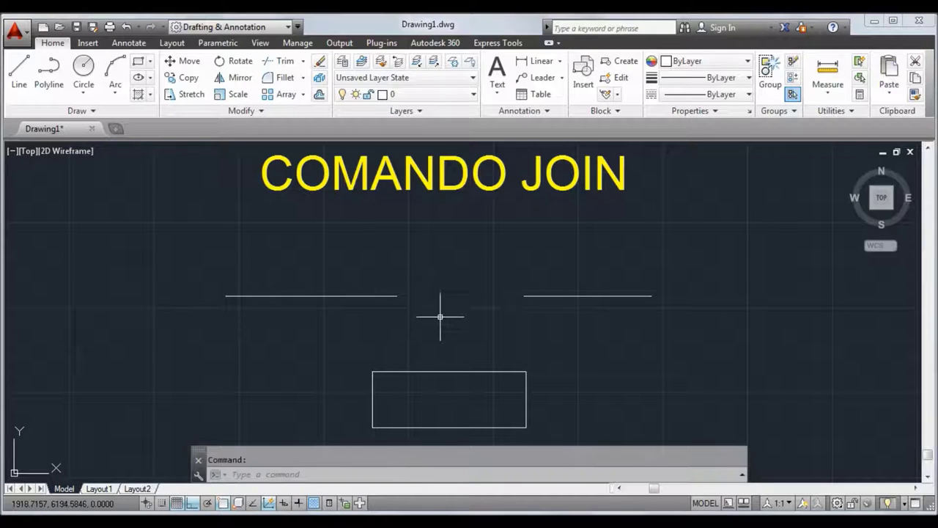
left_click(445, 372)
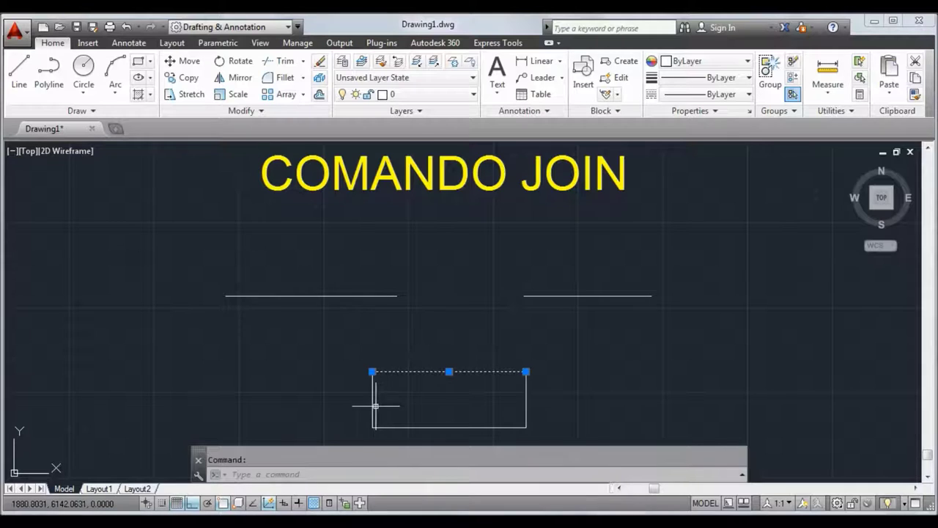
left_click(372, 400)
left_click(430, 427)
left_click(526, 399)
middle_click_drag(588, 386, 586, 358)
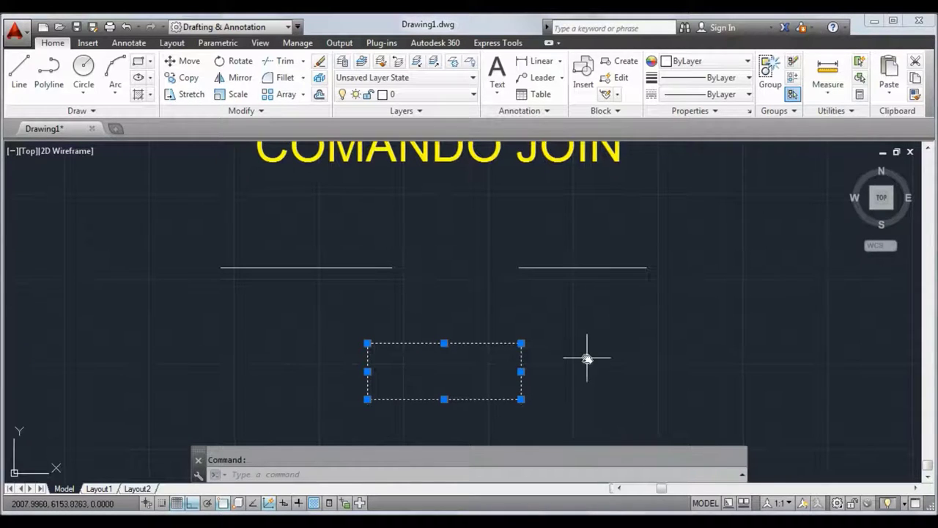
key("Escape")
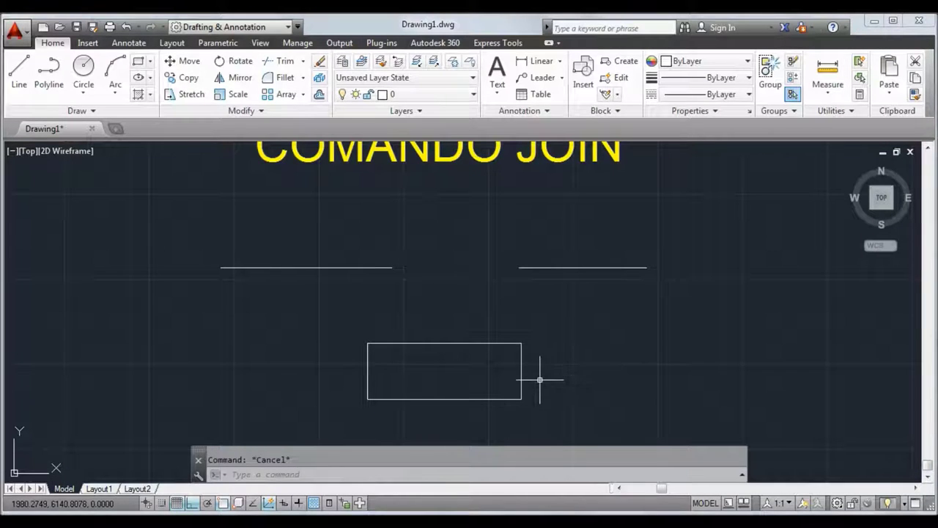
Join the left and right horizontal lines into one continuous line with JOIN
type("JOI")
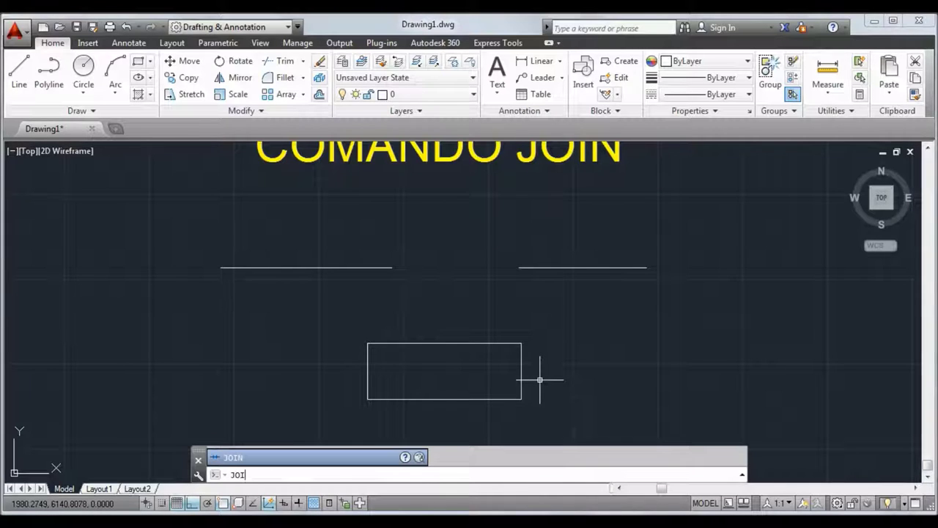
key("Return")
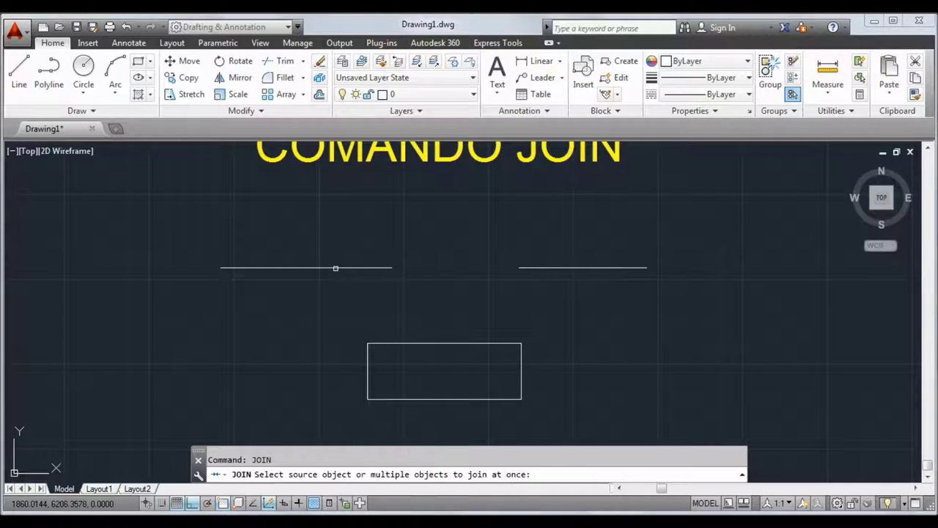
left_click(337, 268)
left_click(584, 267)
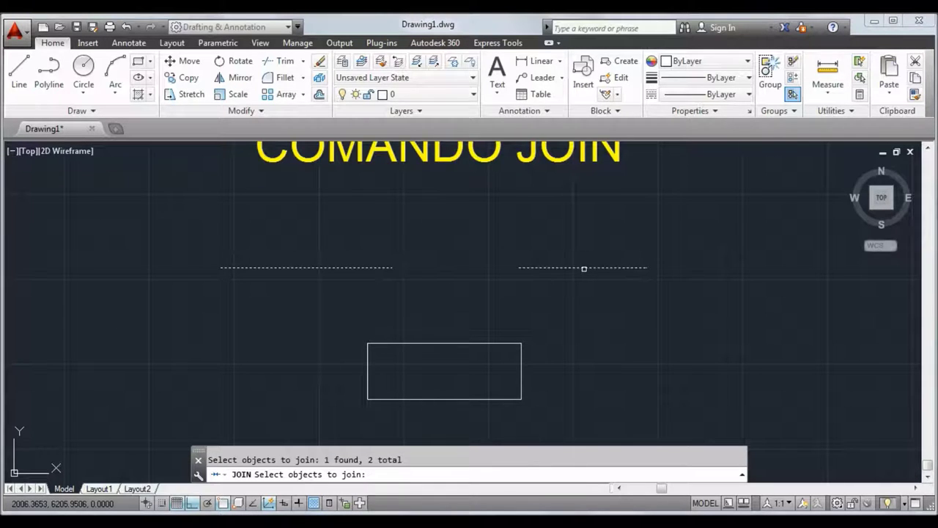
key("Return")
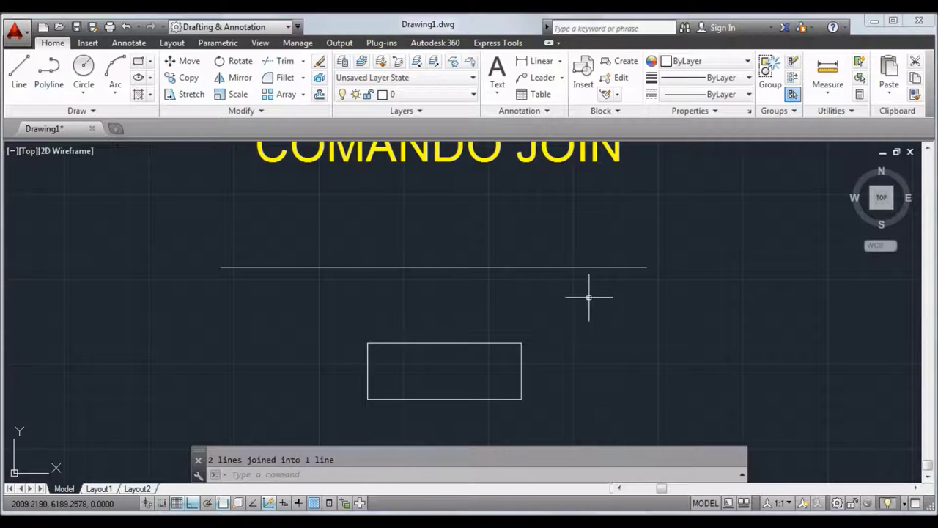
left_click(452, 267)
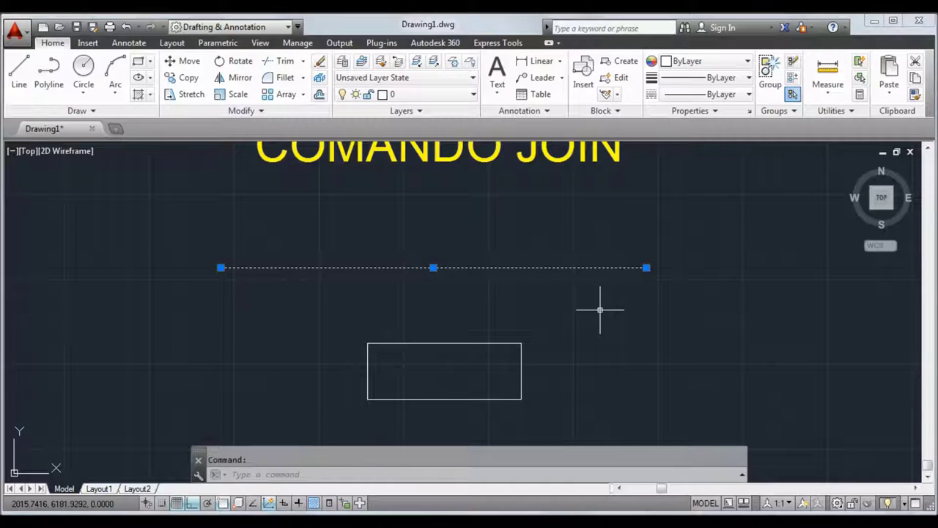
key("Escape")
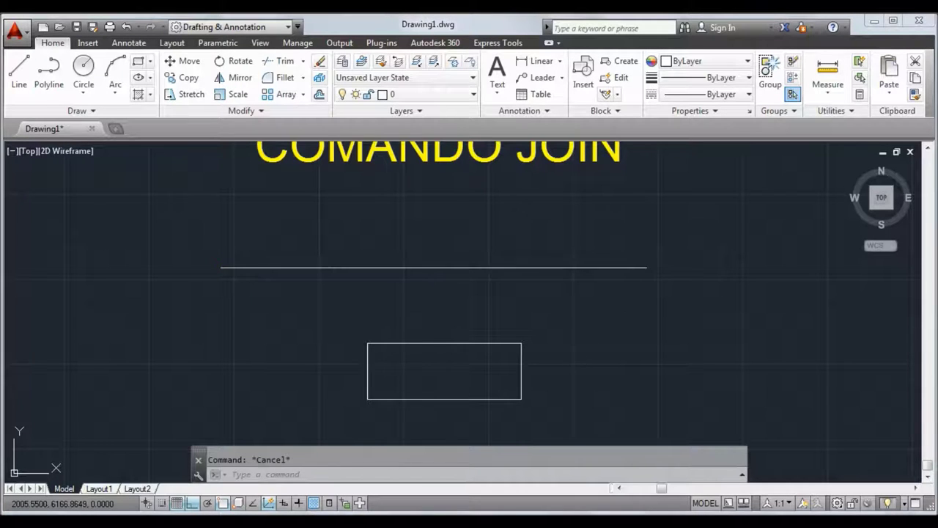
Window-select the rectangle with JO so its four edges become one closed polyline
middle_click_drag(583, 337, 576, 263)
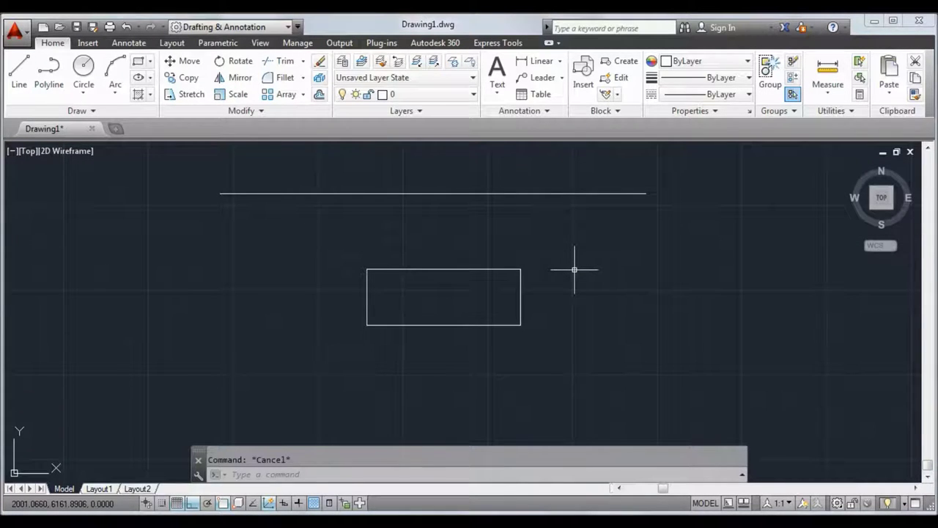
type("jo")
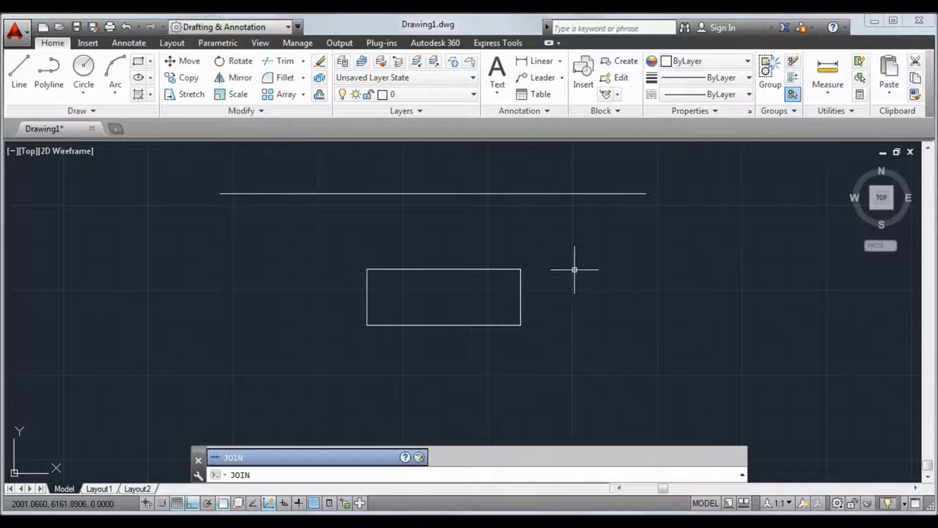
key("Return")
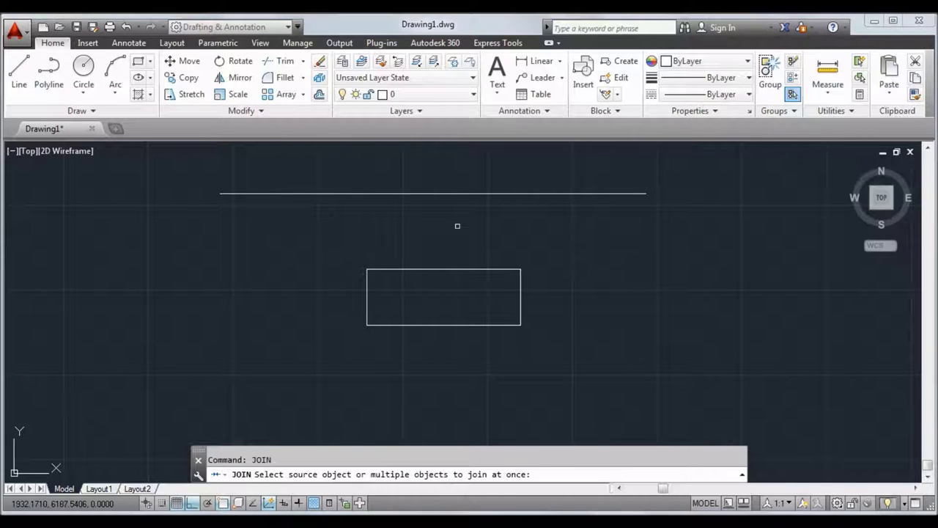
left_click(338, 241)
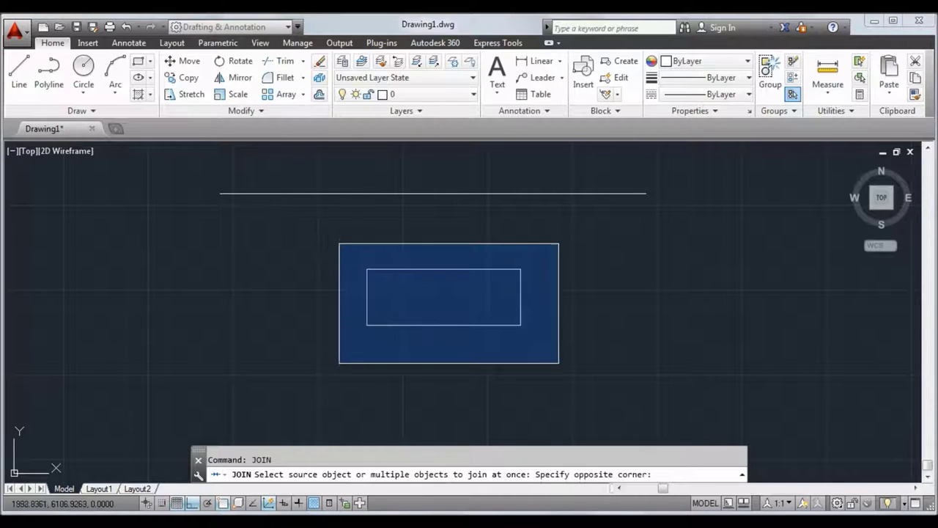
left_click(561, 364)
key("Return")
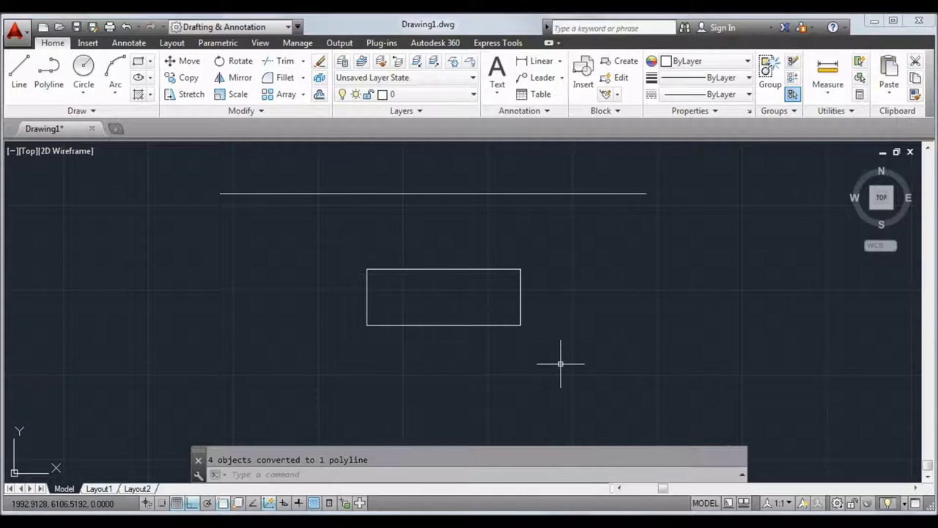
left_click(486, 325)
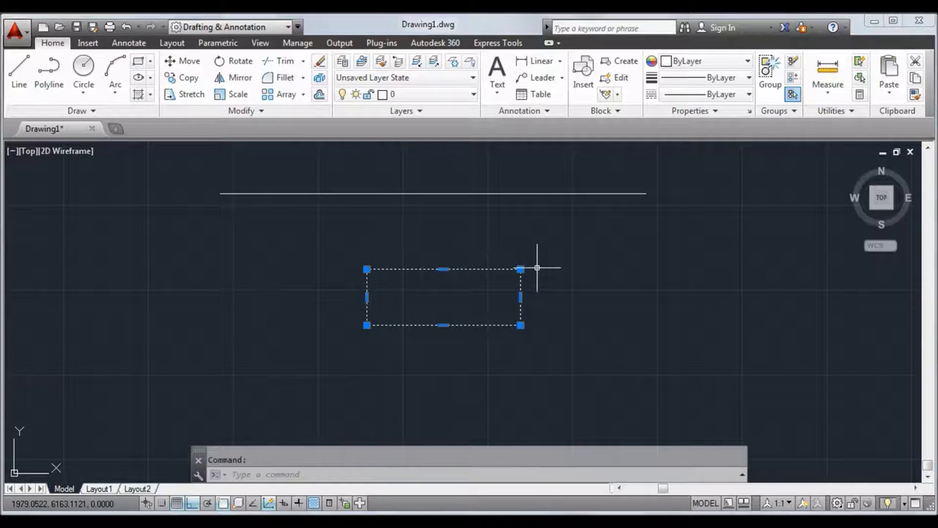
key("Escape")
scroll(538, 268, "down", 2)
Show the Fillet, Chamfer and Blend Curves options, then zoom in on the double rectangle
middle_click_drag(540, 262, 520, 310)
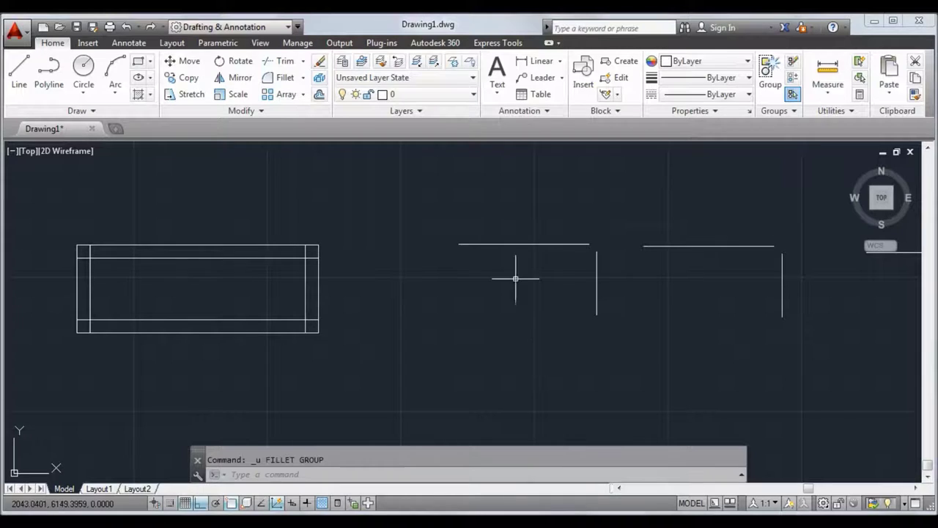
left_click(303, 78)
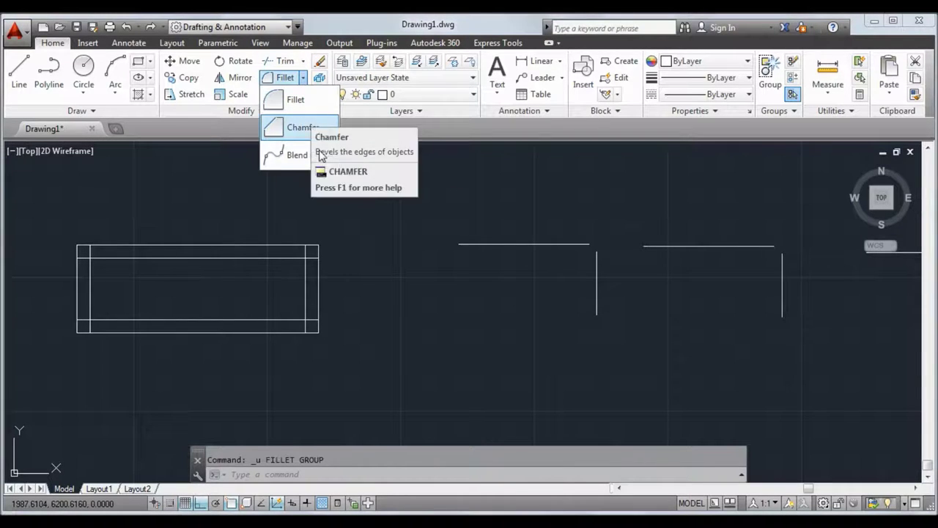
left_click(370, 252)
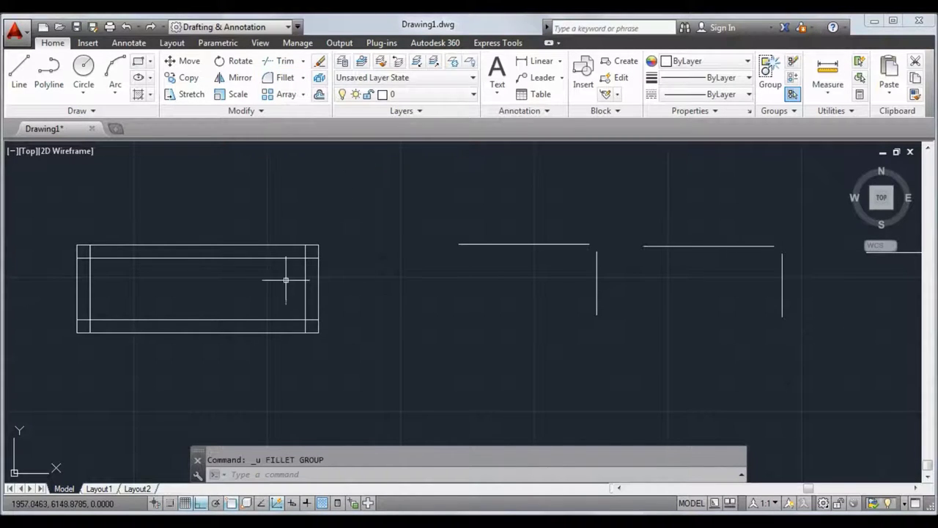
middle_click_drag(256, 282, 402, 270)
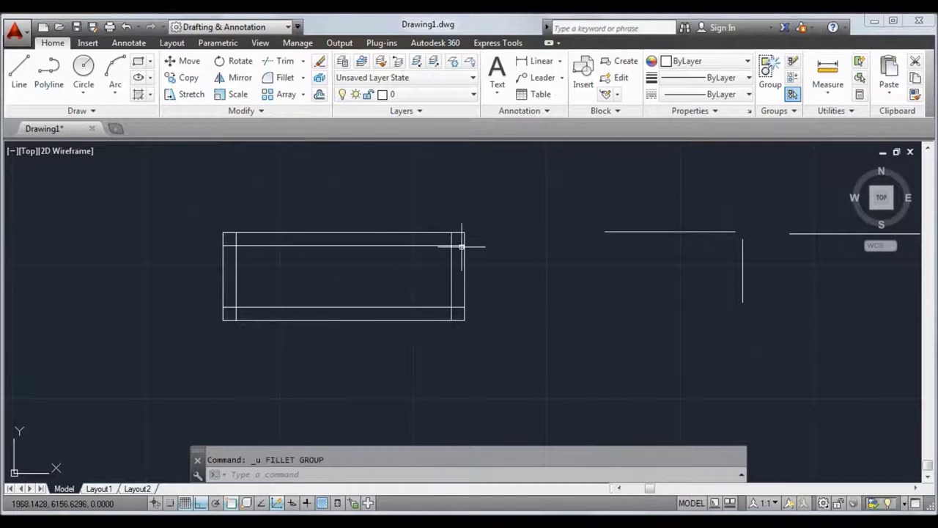
scroll(447, 260, "up", 2)
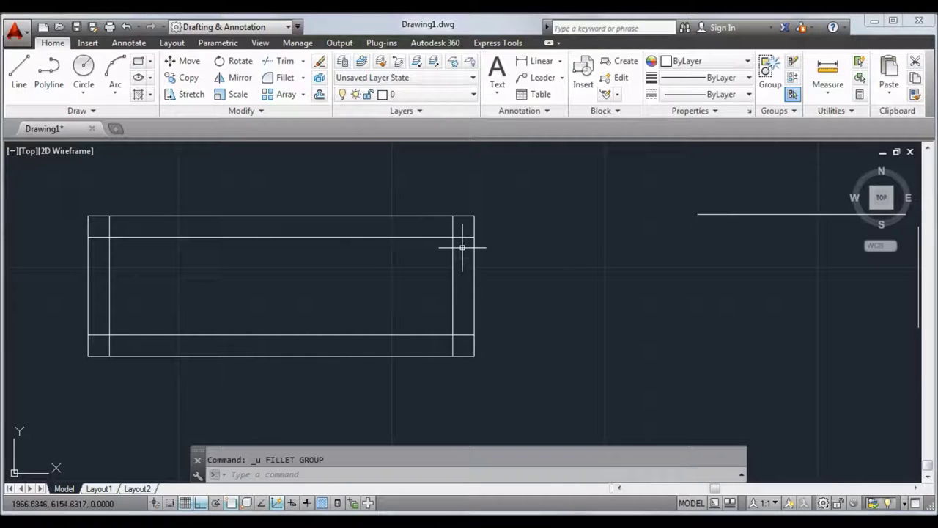
Fillet the inner rectangle's top-right, bottom-right, top-left and bottom-left corners closed
left_click(285, 77)
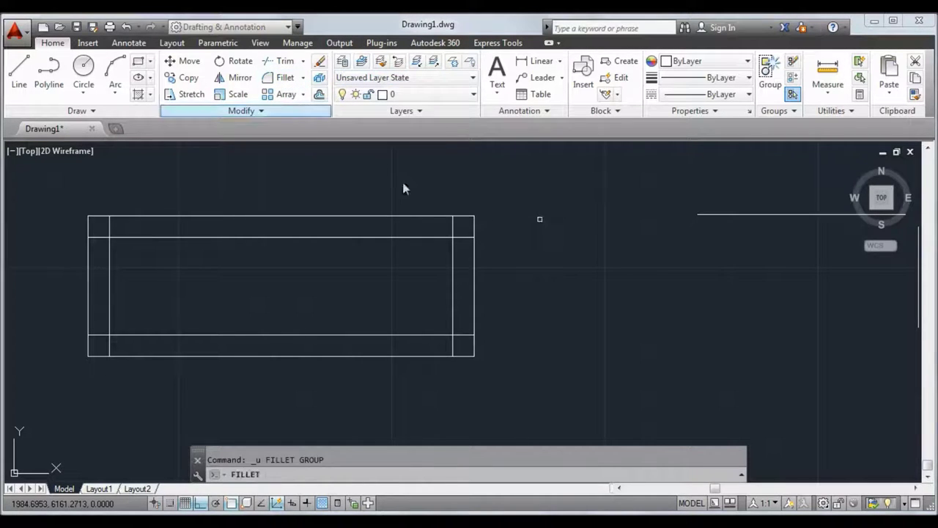
left_click(414, 237)
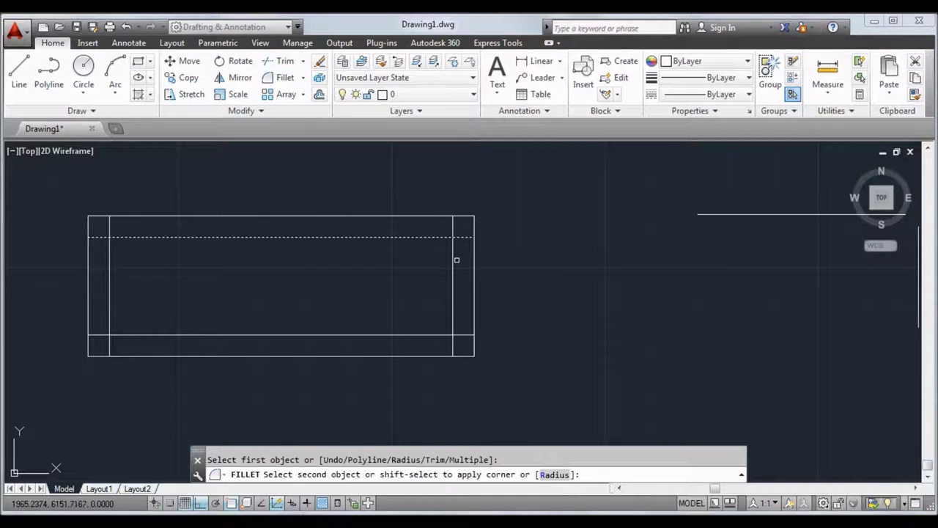
left_click(455, 260)
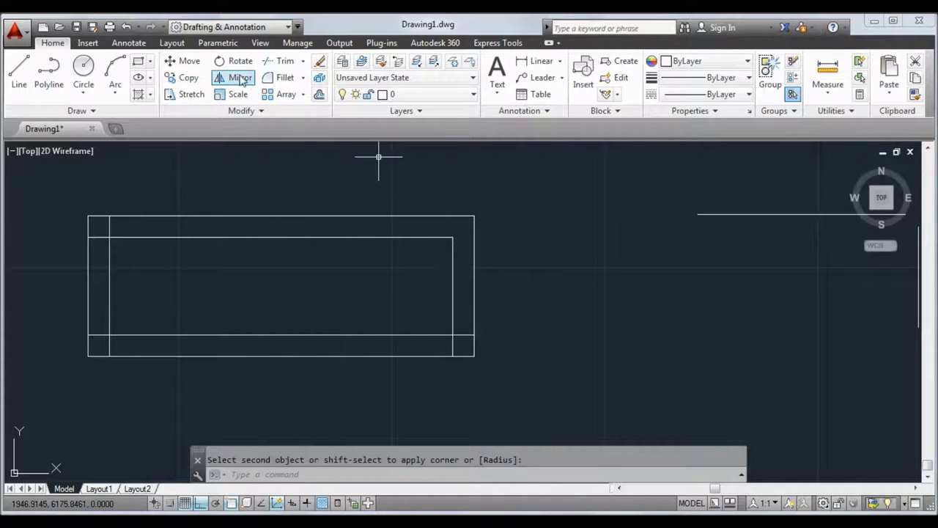
left_click(285, 78)
left_click(429, 335)
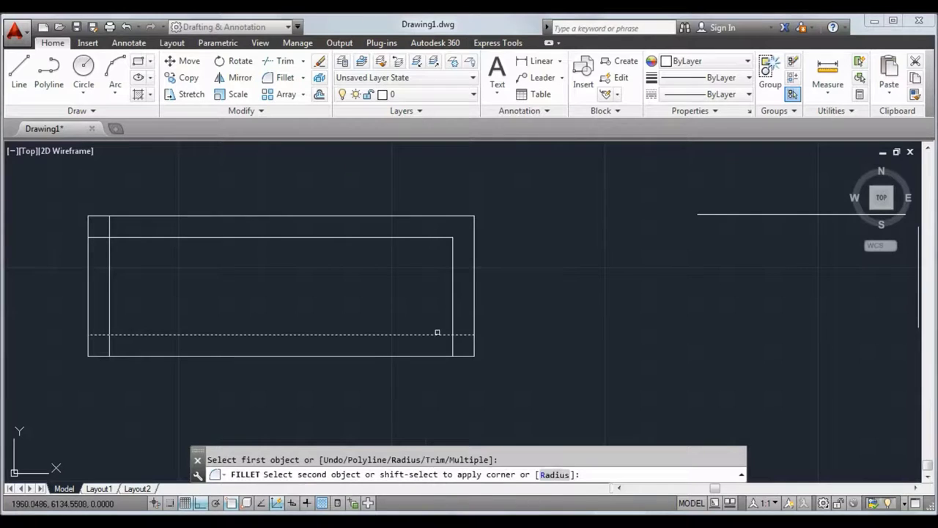
left_click(451, 324)
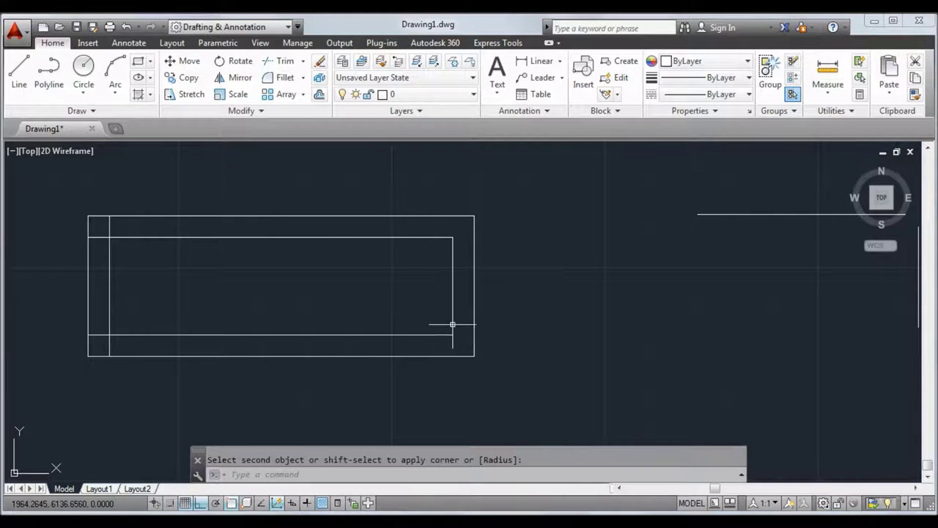
key("Return")
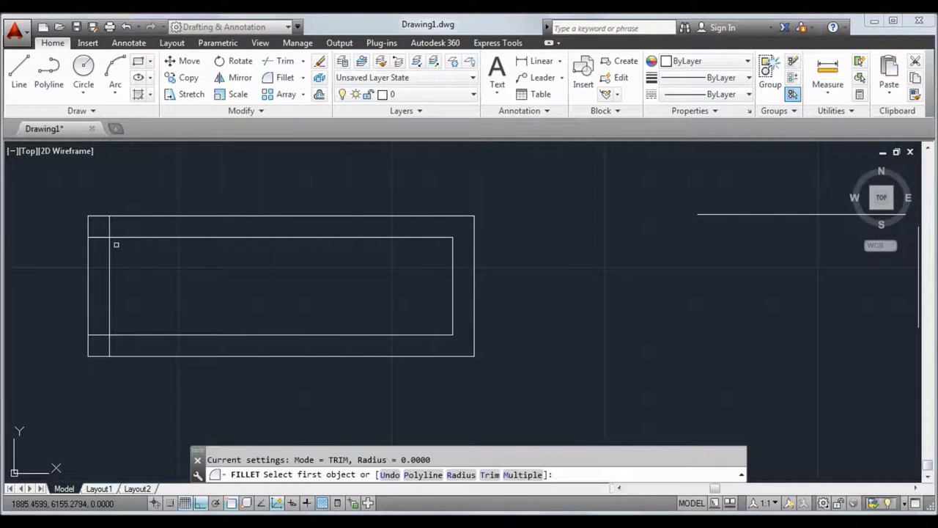
left_click(111, 254)
left_click(119, 237)
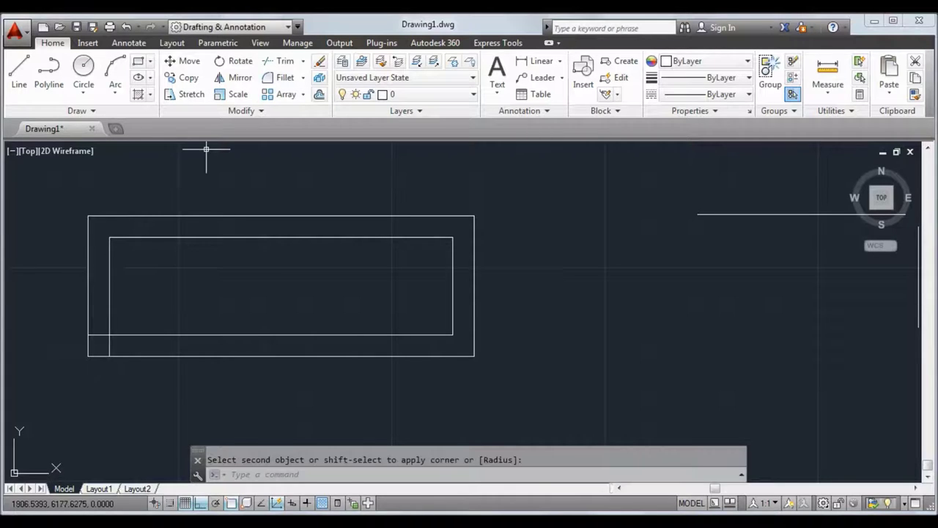
key("Return")
left_click(110, 313)
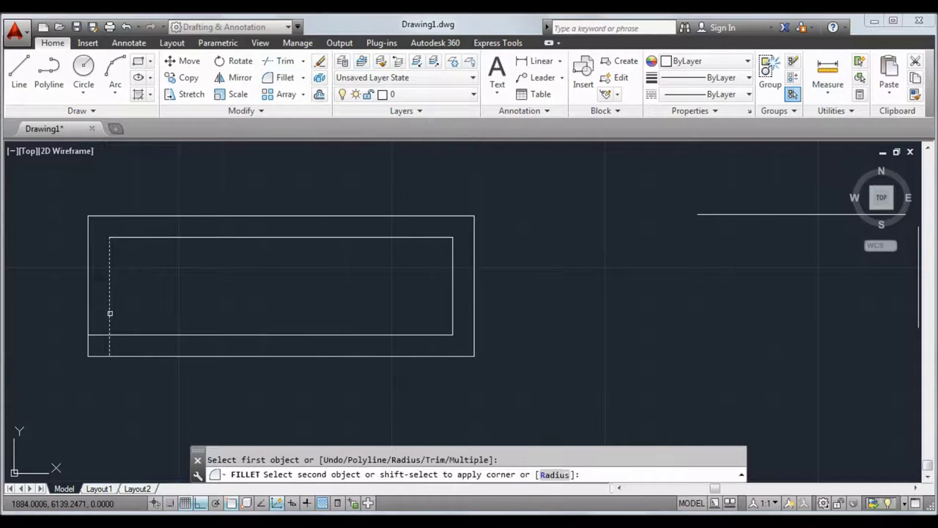
left_click(121, 334)
Fillet the first separate line pair's corner as a trial, then undo it
scroll(461, 251, "down", 2)
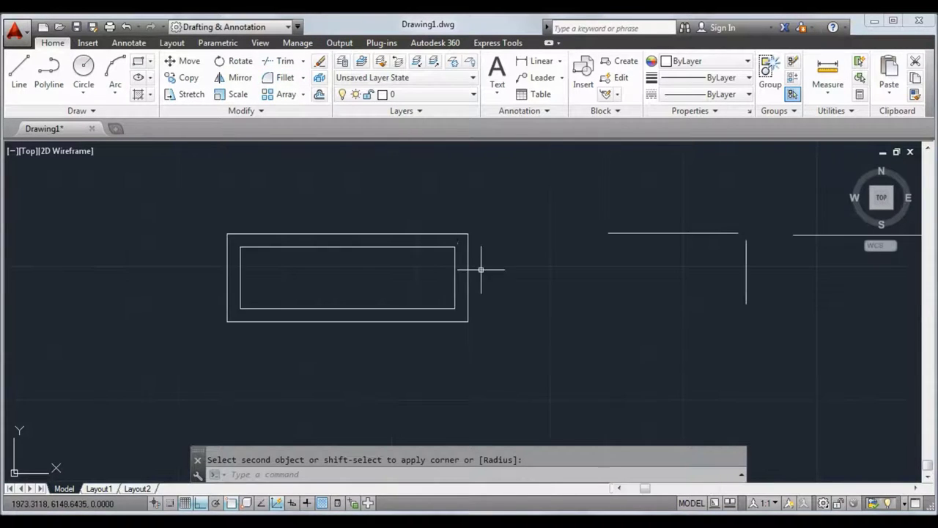
middle_click_drag(490, 279, 379, 274)
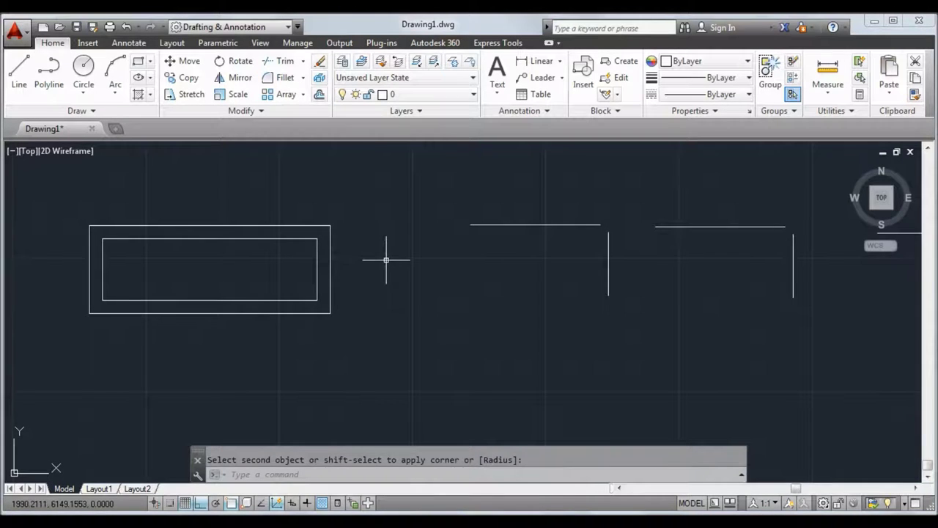
key("Escape")
middle_click_drag(615, 256, 432, 268)
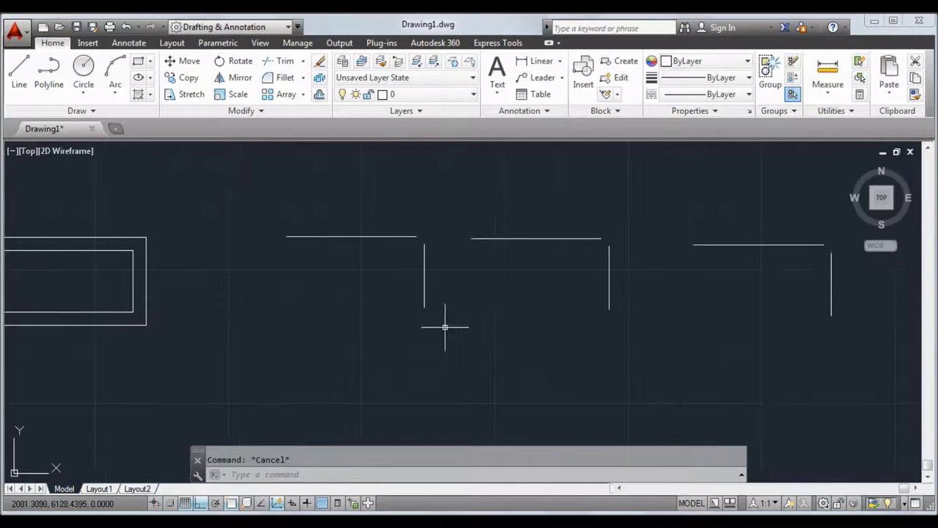
left_click(283, 77)
left_click(407, 237)
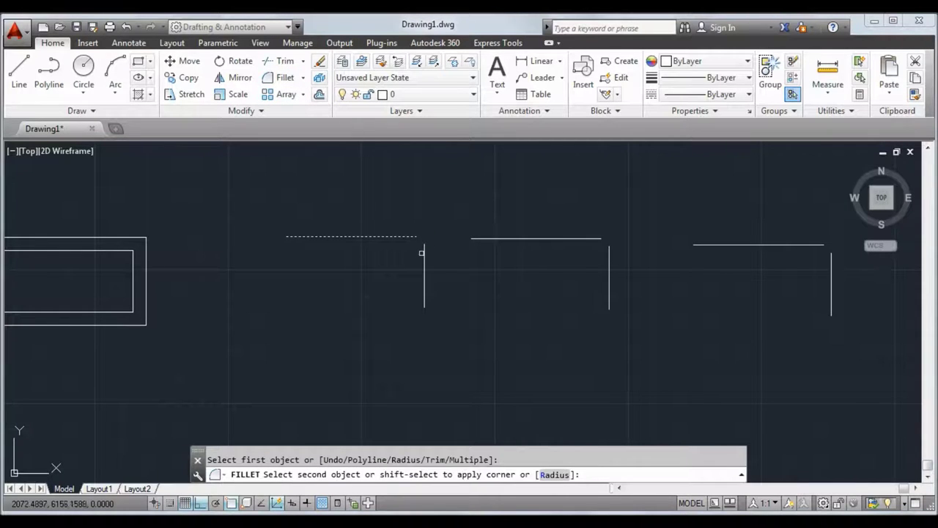
left_click(423, 254)
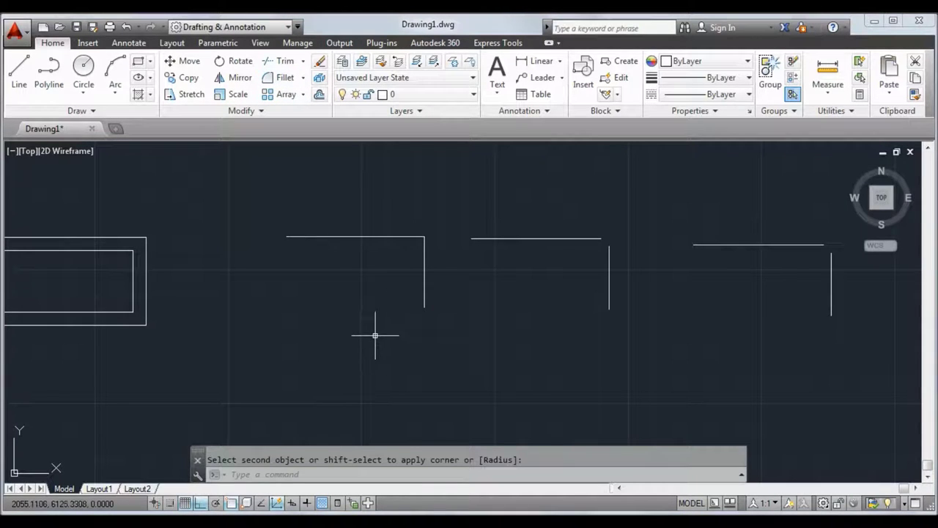
key("ctrl+z")
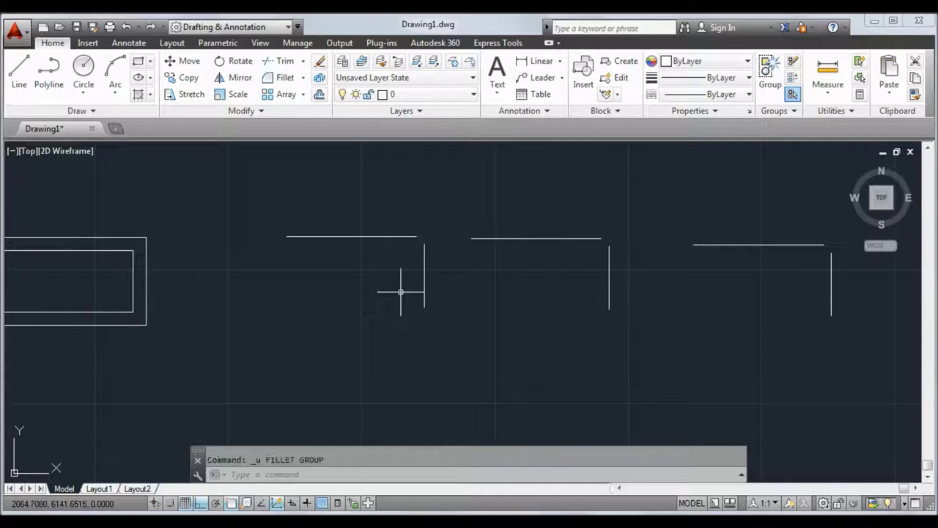
left_click(302, 77)
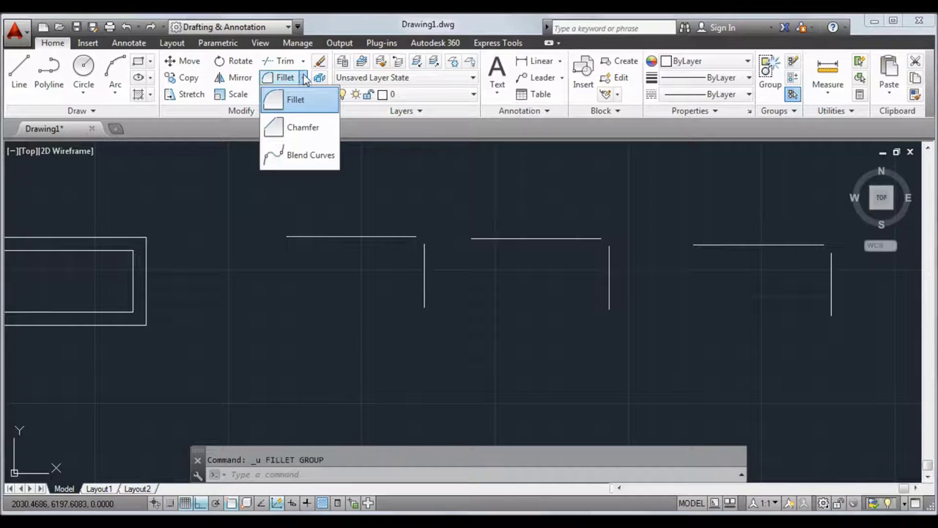
Chamfer the first line pair's corner with both distances set to 4
left_click(309, 132)
scroll(417, 264, "up", 2)
left_click(405, 218)
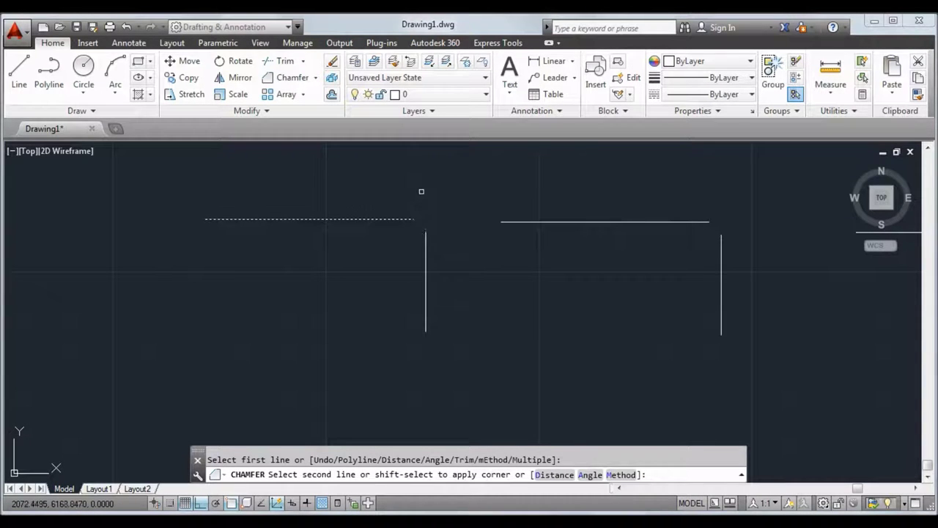
key("Escape")
left_click(284, 79)
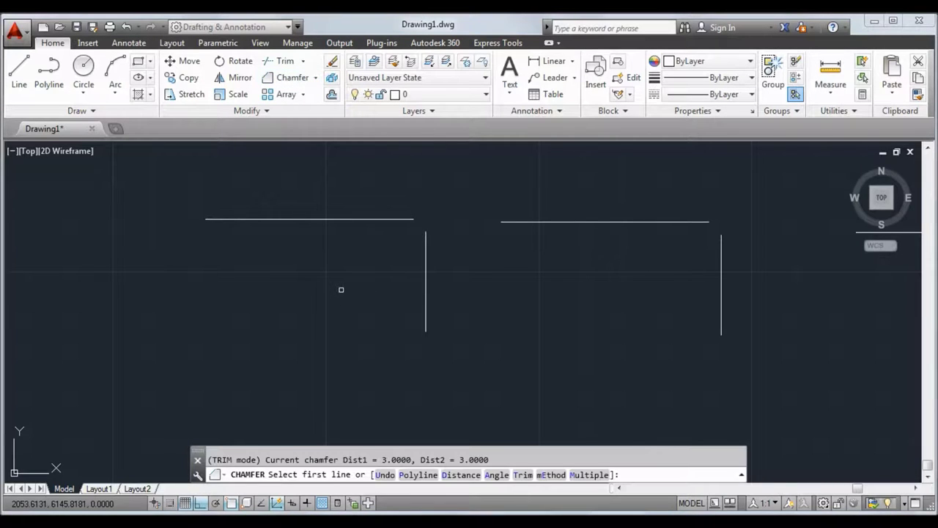
type("D")
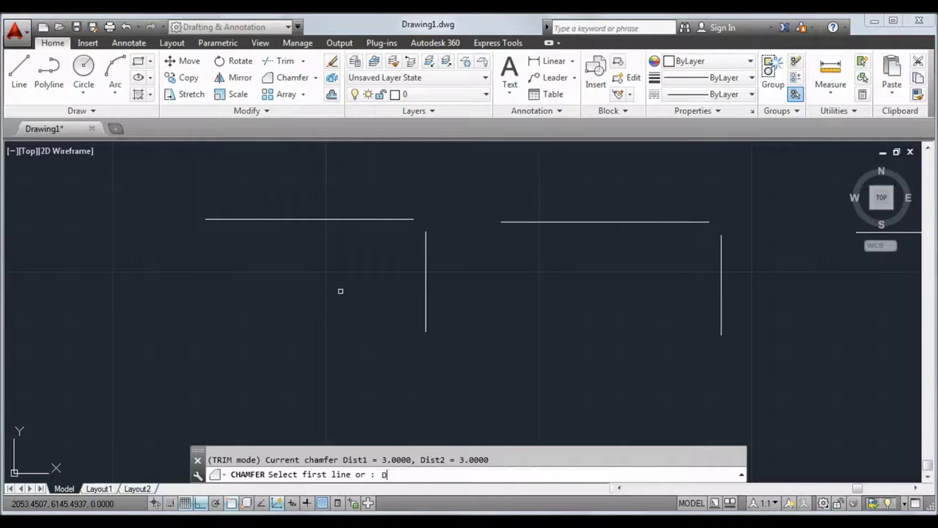
key("Return")
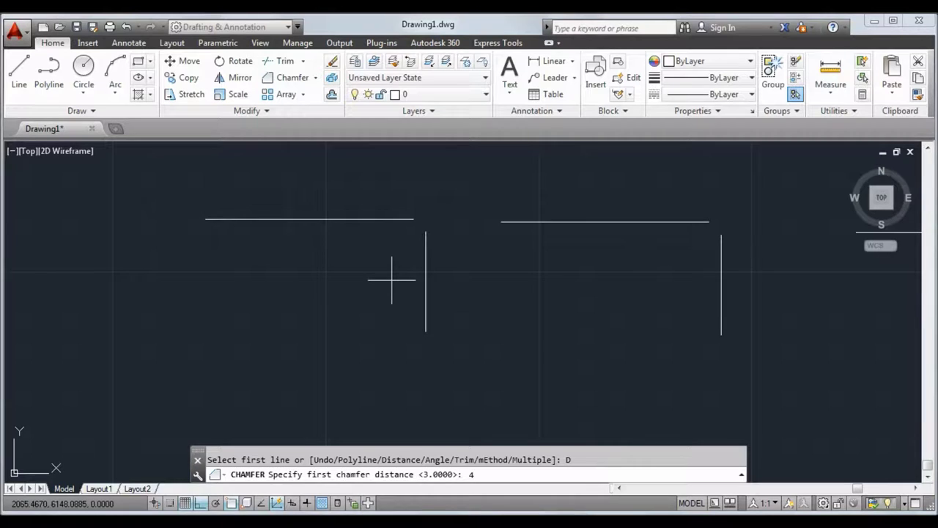
key("Return")
key("Return")
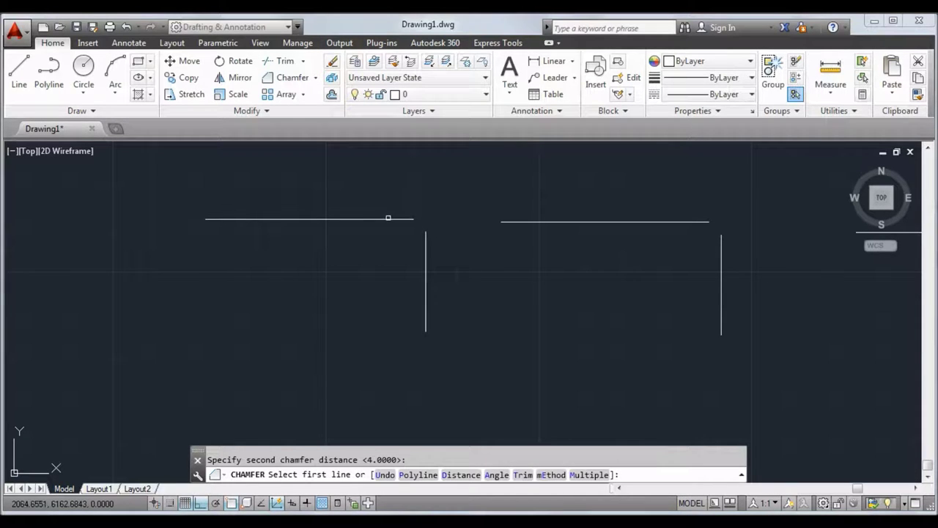
left_click(383, 219)
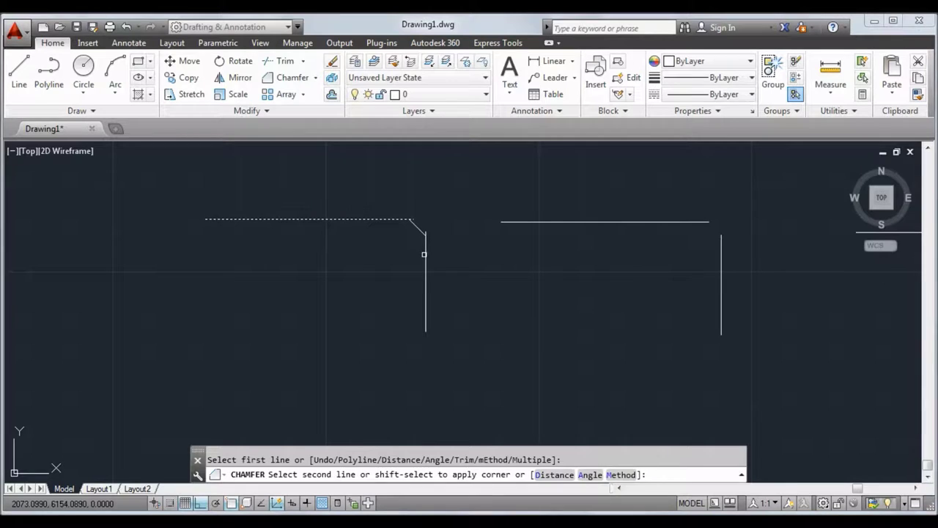
left_click(424, 253)
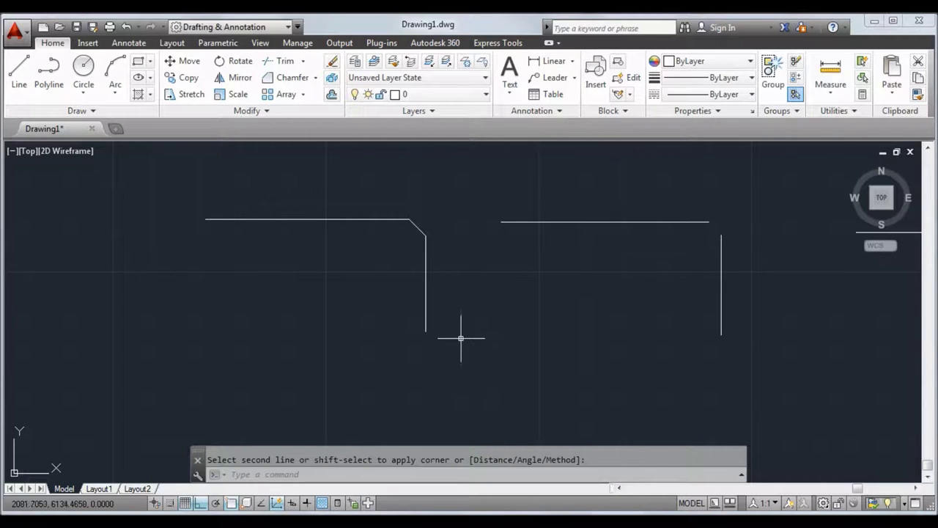
Chamfer the second line pair's corner with distances 5 and 6
middle_click_drag(622, 303, 457, 299)
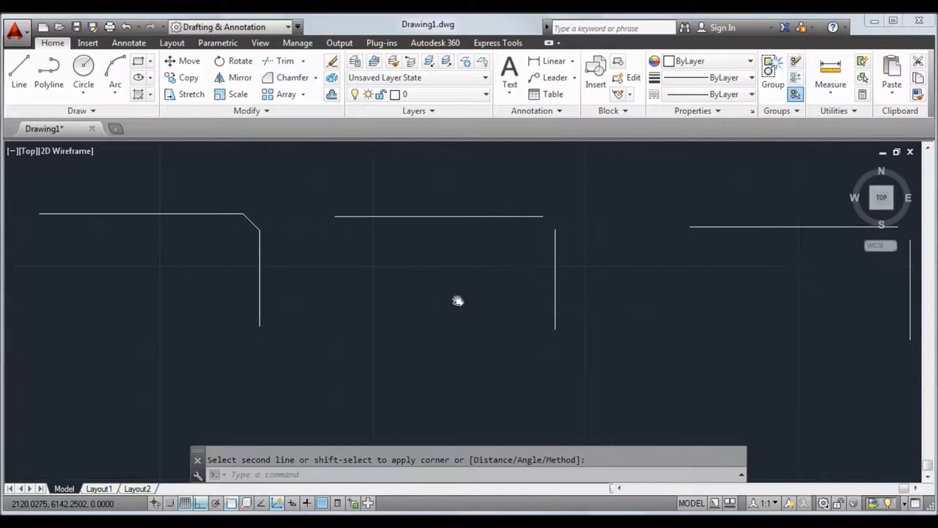
left_click(284, 79)
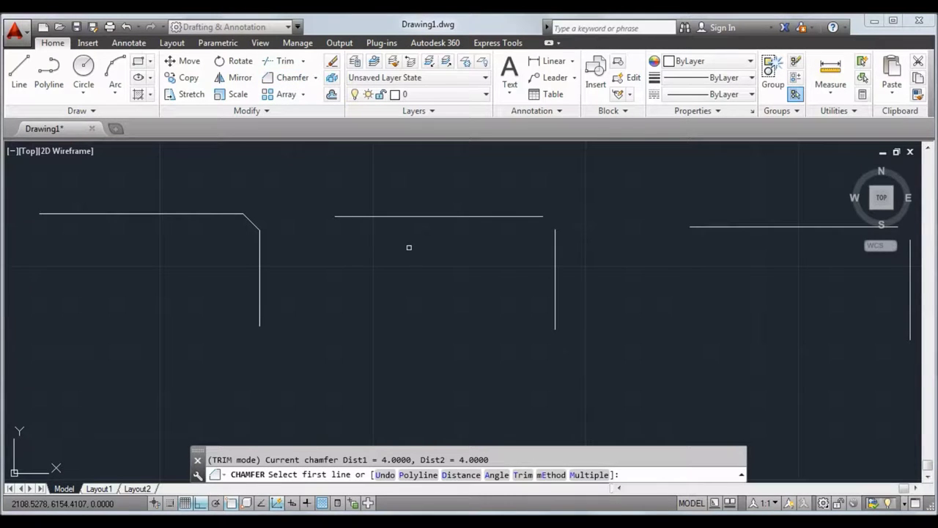
type("D")
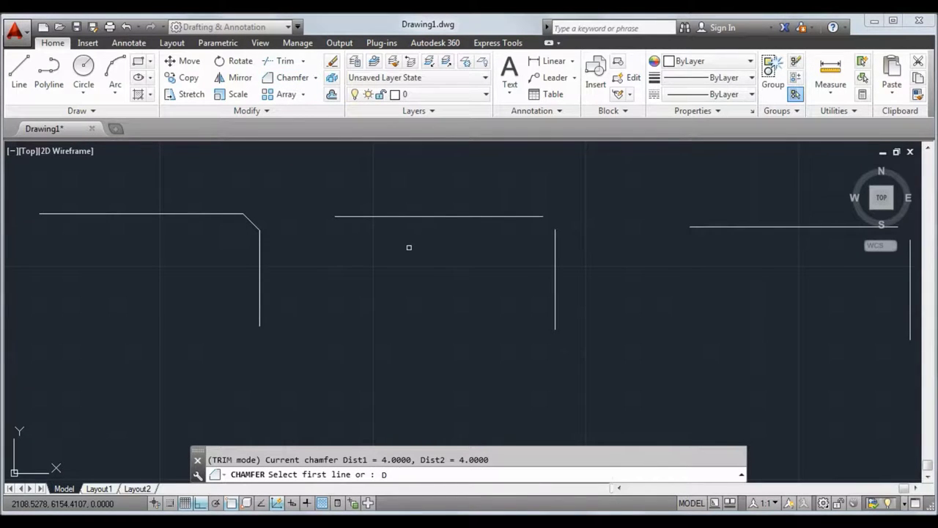
key("Return")
type("5")
key("Return")
type("6")
key("Return")
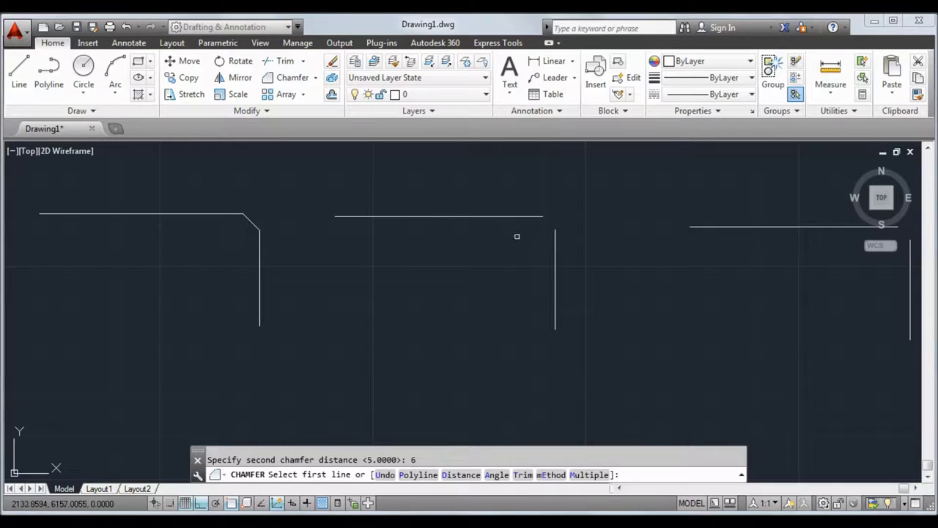
left_click(526, 216)
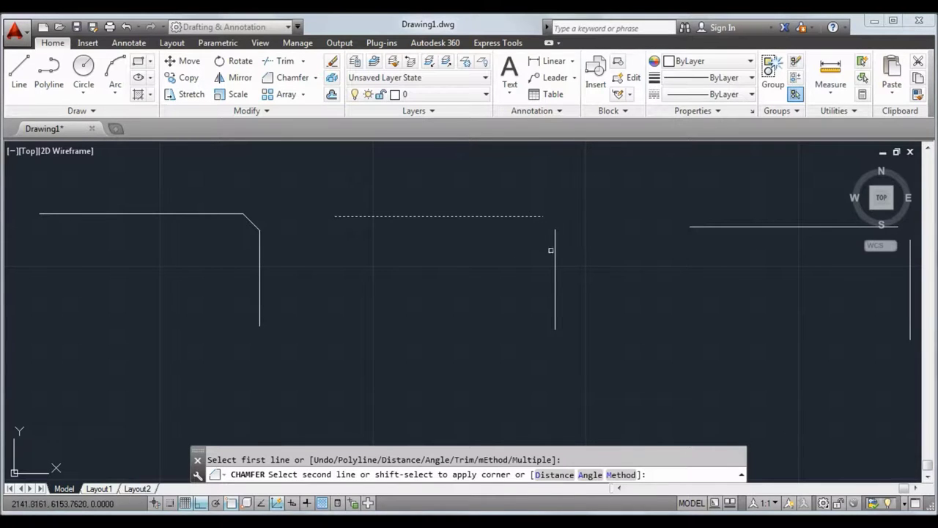
left_click(553, 254)
scroll(595, 278, "down", 2)
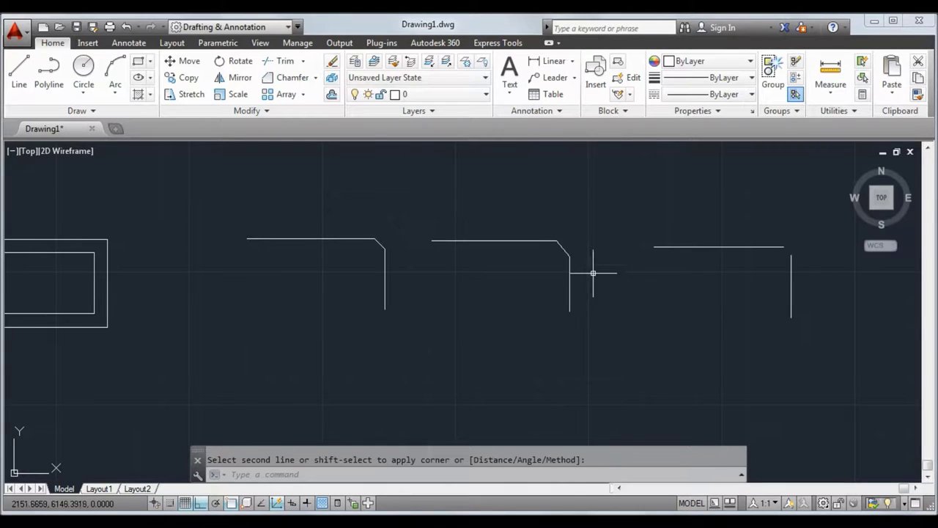
left_click(315, 77)
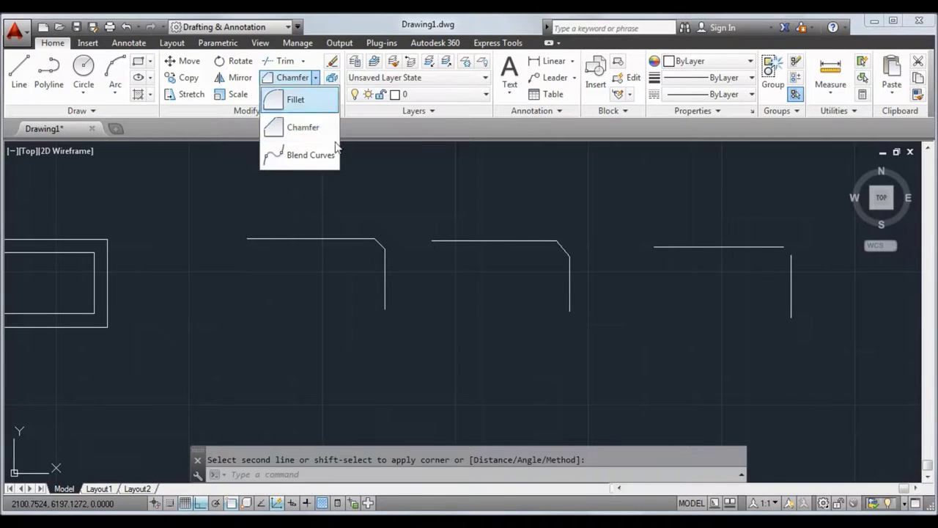
Blend the third pair's horizontal and vertical lines into a smooth curved corner
left_click(299, 155)
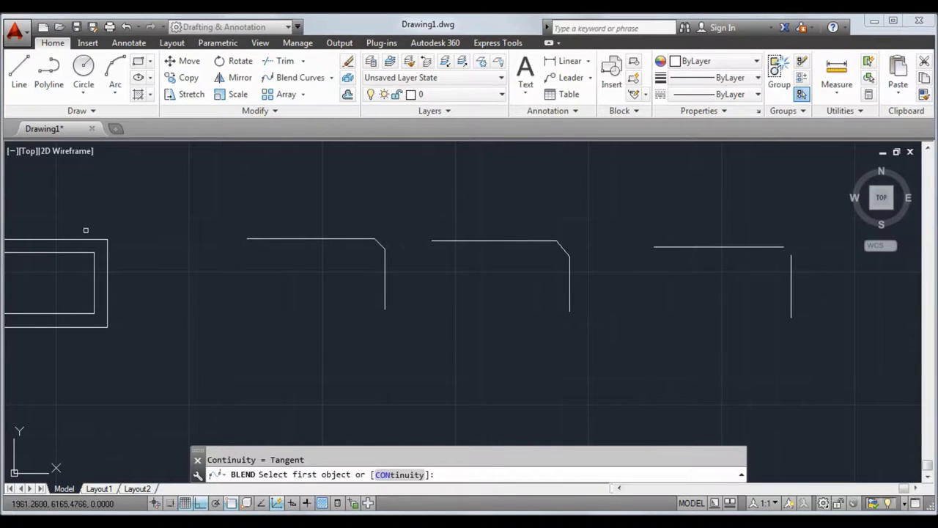
middle_click_drag(757, 303, 421, 304)
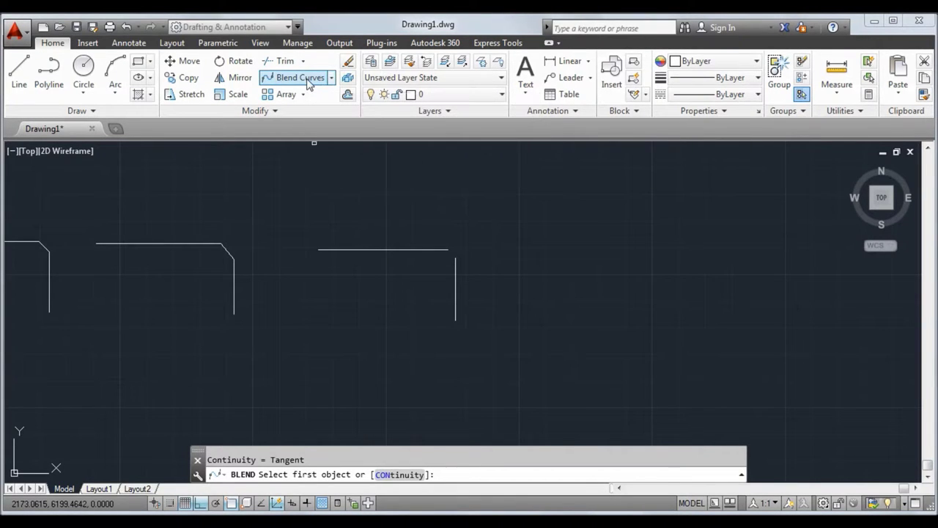
left_click(421, 247)
left_click(455, 274)
scroll(608, 278, "down", 2)
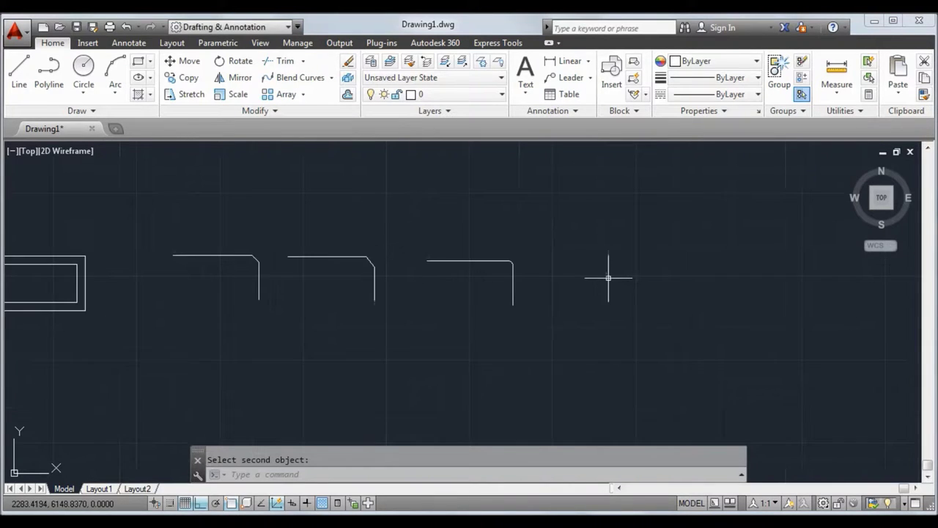
Add a trial blend curve at the middle shape's chamfered corner, then delete it
left_click(282, 77)
left_click(360, 257)
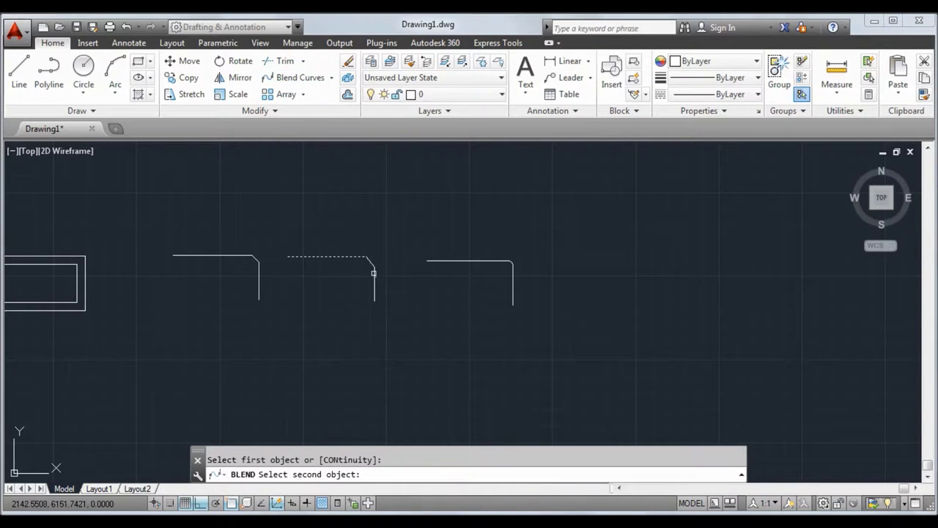
scroll(377, 255, "up", 3)
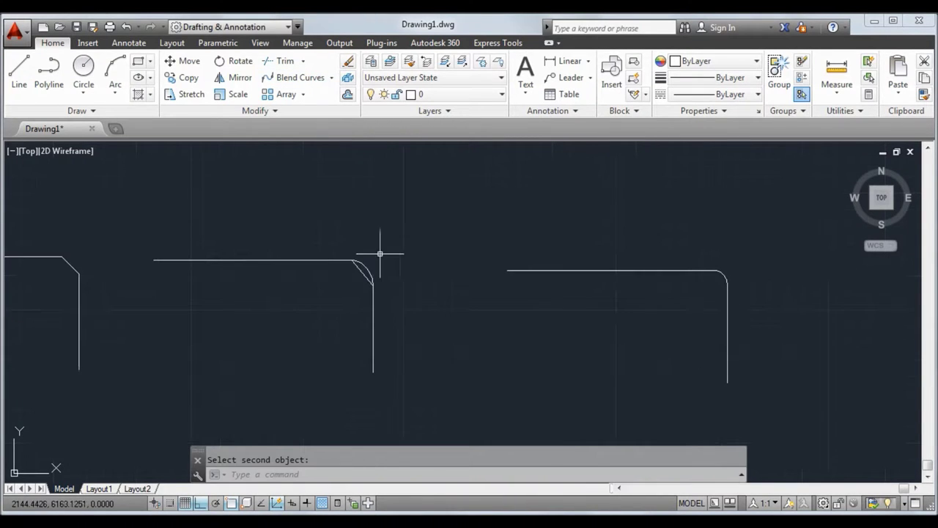
left_click(362, 272)
key("Delete")
scroll(513, 279, "down", 3)
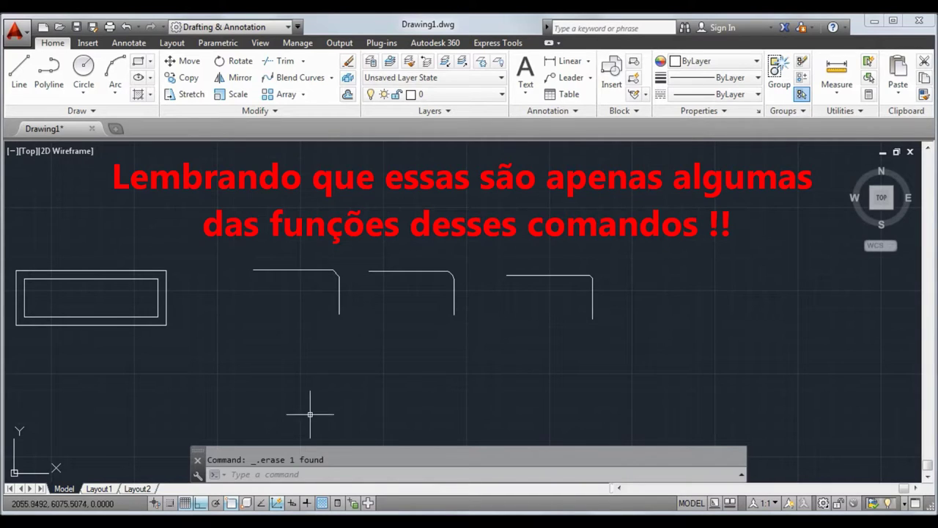
middle_click_drag(219, 359, 387, 352)
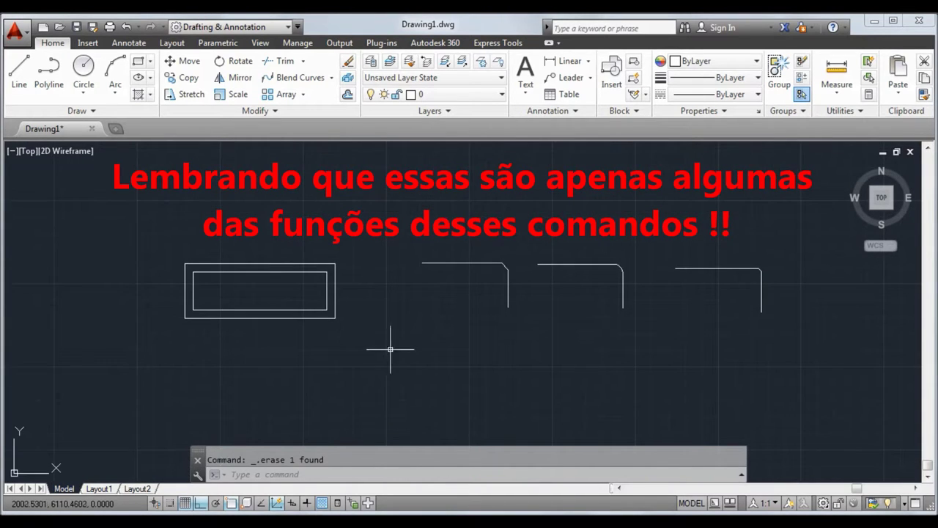